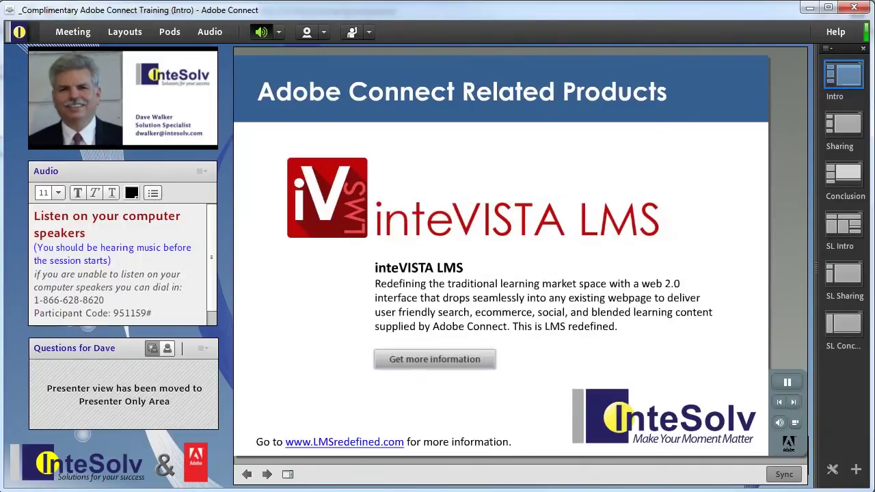
# Review the share pod's Show Presentation Playbar option and try pausing and resuming the lobby presentation
pyautogui.click(795, 57)
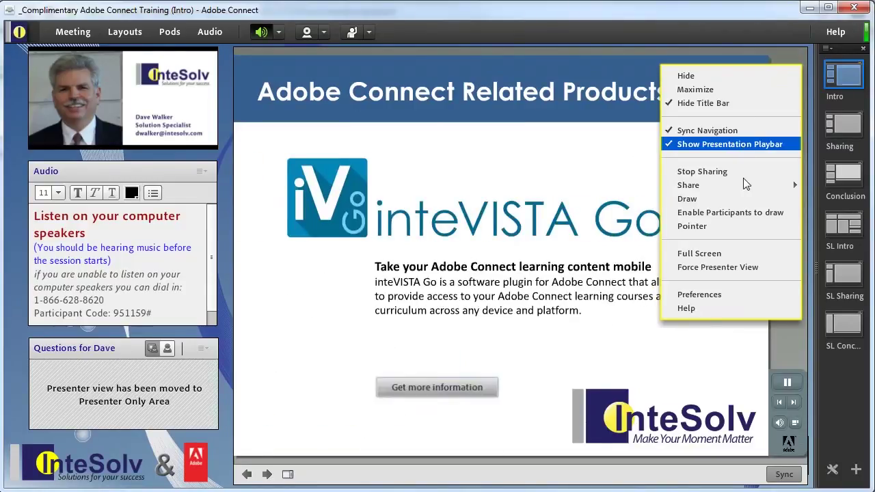
pyautogui.click(790, 351)
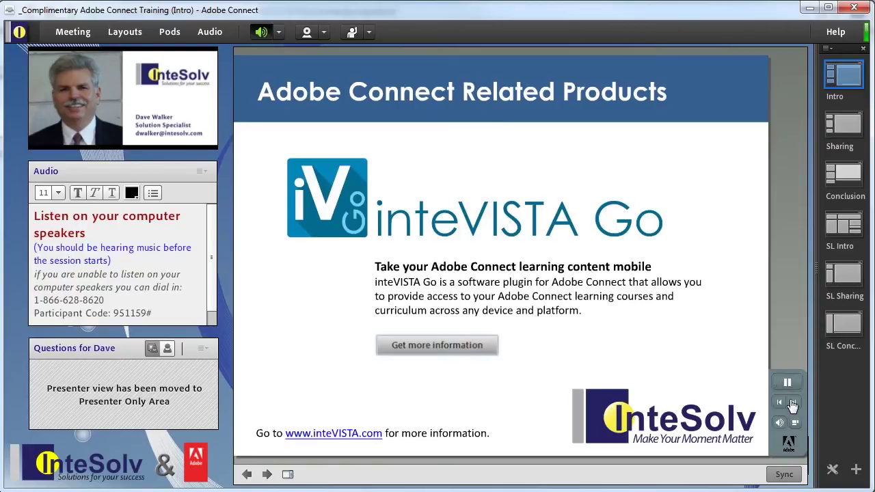
pyautogui.click(788, 384)
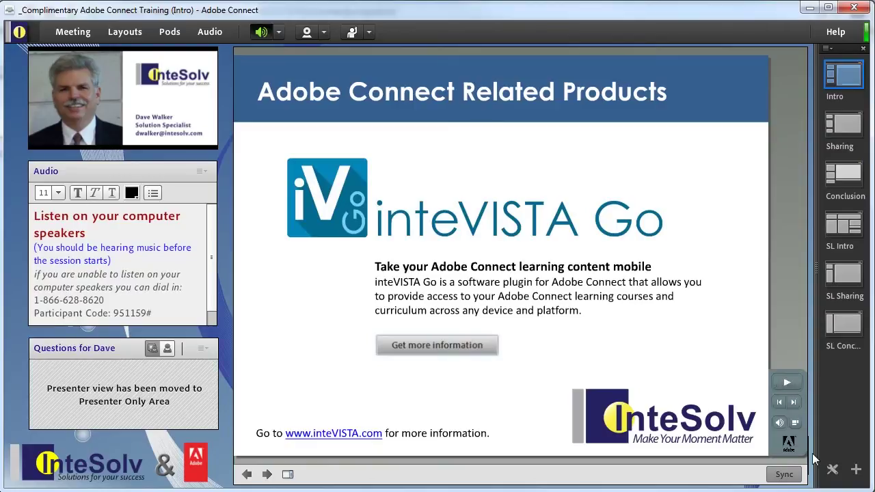
pyautogui.click(787, 383)
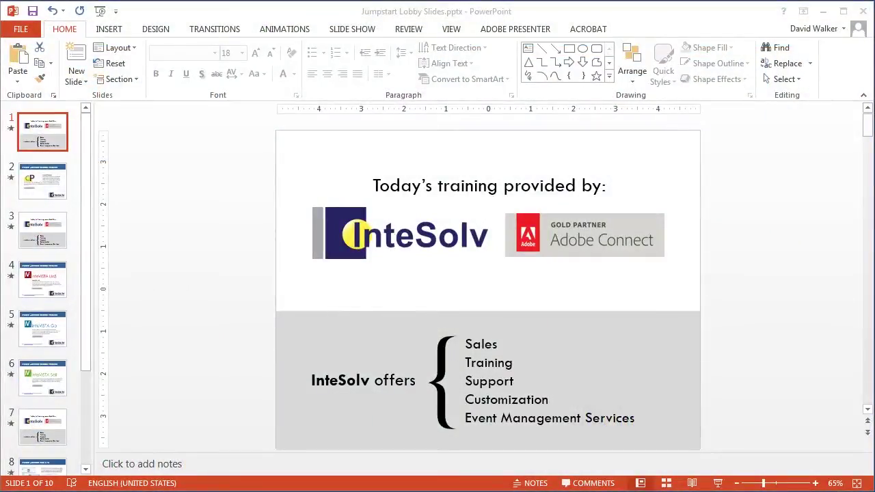
# In PowerPoint, set the Adobe Presenter playback options to auto play on start and loop the presentation, and save the file
pyautogui.click(507, 31)
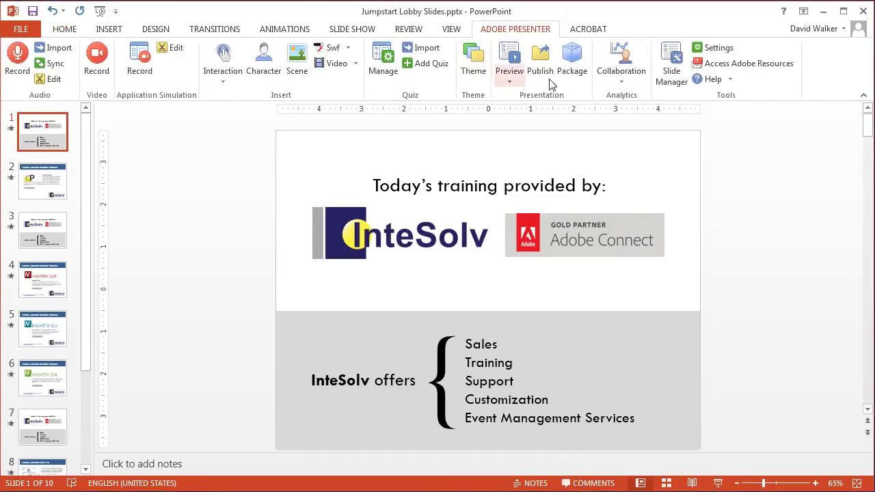
pyautogui.click(716, 49)
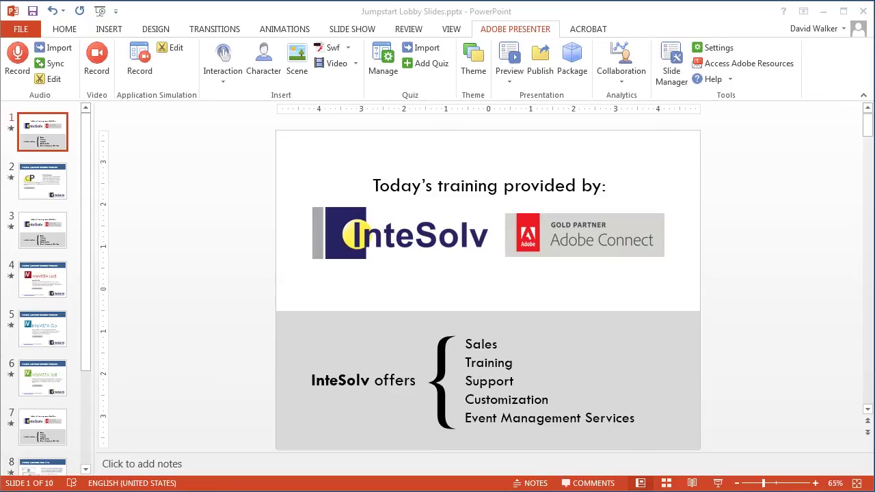
pyautogui.moveTo(780, 63); pyautogui.dragTo(545, 47)
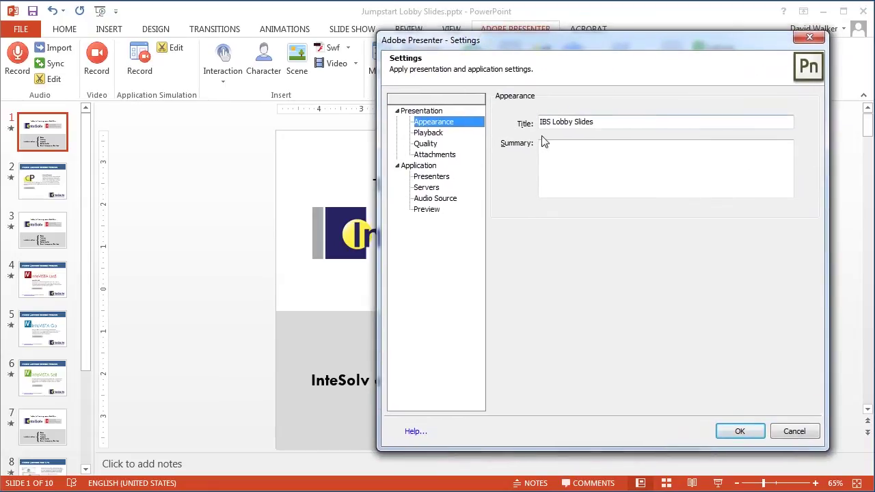
pyautogui.click(430, 134)
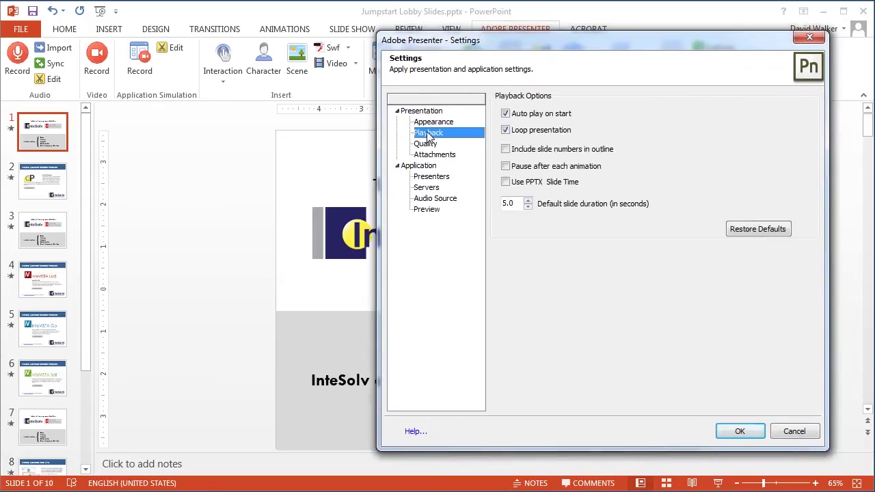
pyautogui.click(506, 130)
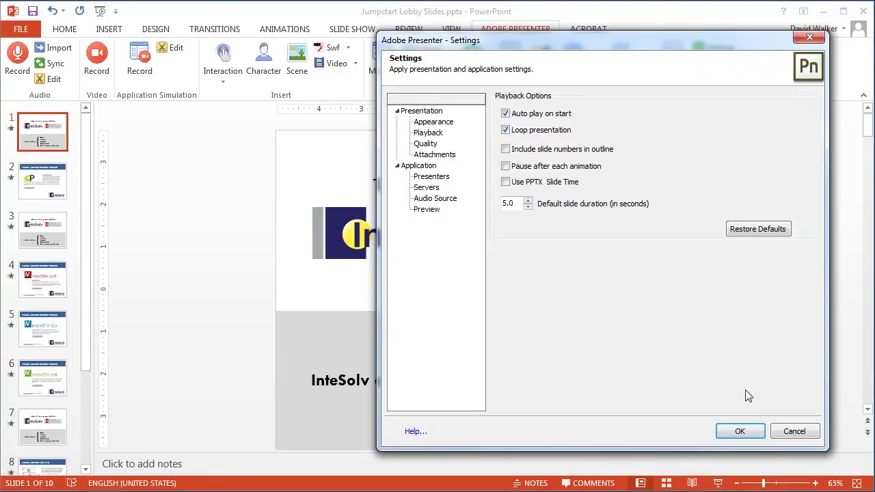
pyautogui.click(740, 432)
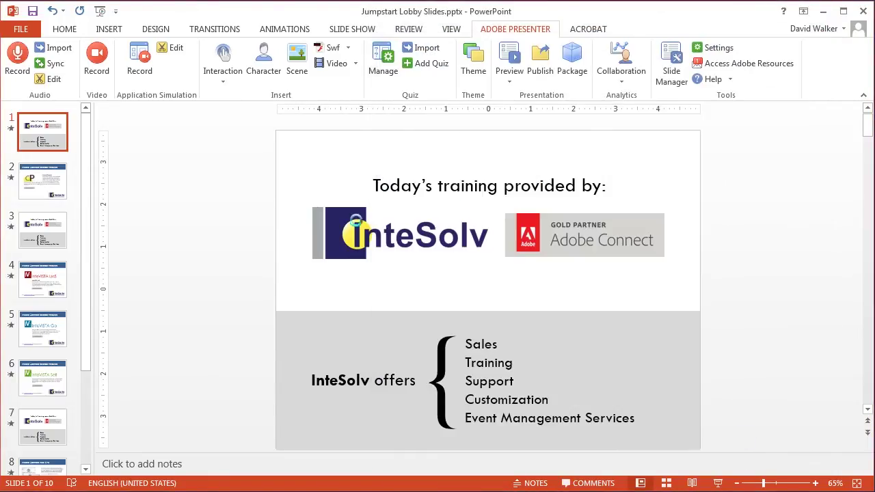
pyautogui.click(33, 12)
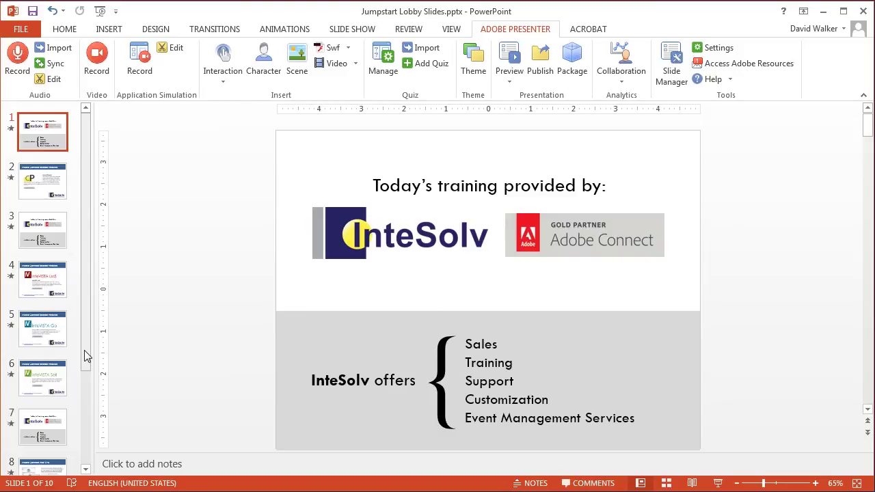
# Copy all ten slides and paste them repeatedly after slide 10 until the deck has 180 slides
pyautogui.moveTo(84, 350); pyautogui.dragTo(85, 446)
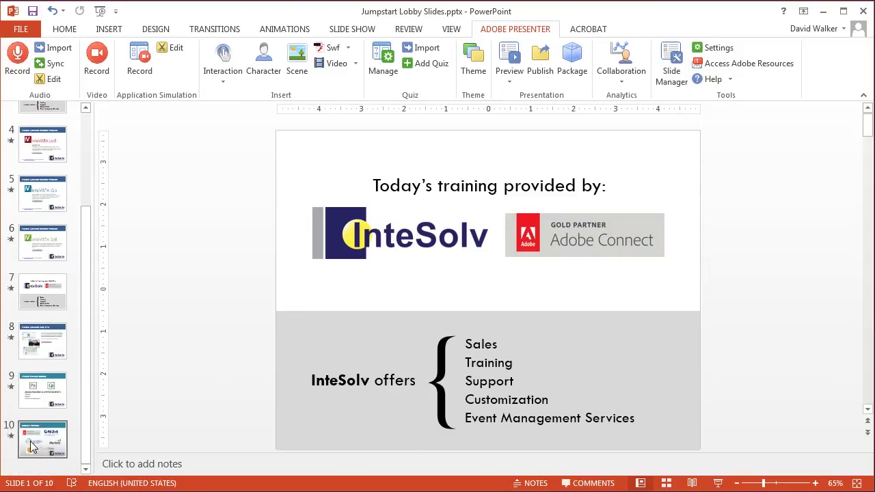
pyautogui.keyDown('shift'); pyautogui.click(30, 441); pyautogui.keyUp('shift')
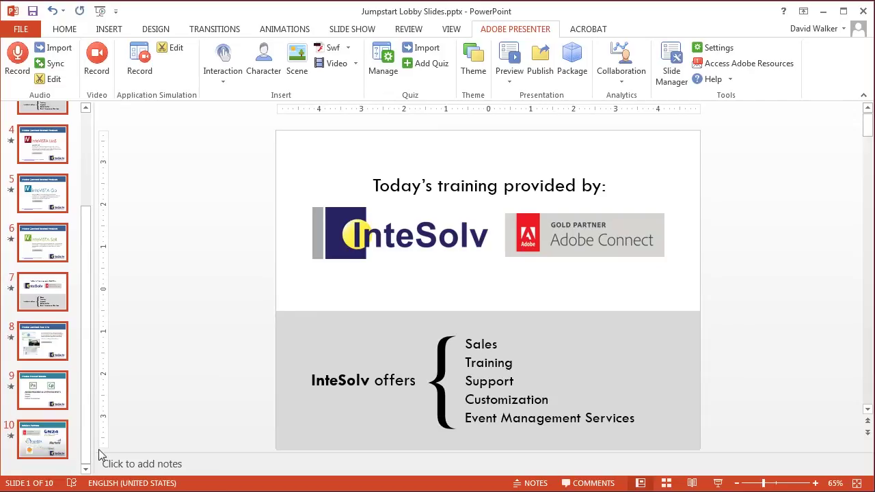
pyautogui.click(41, 447)
pyautogui.hotkey('ctrl', 'v')
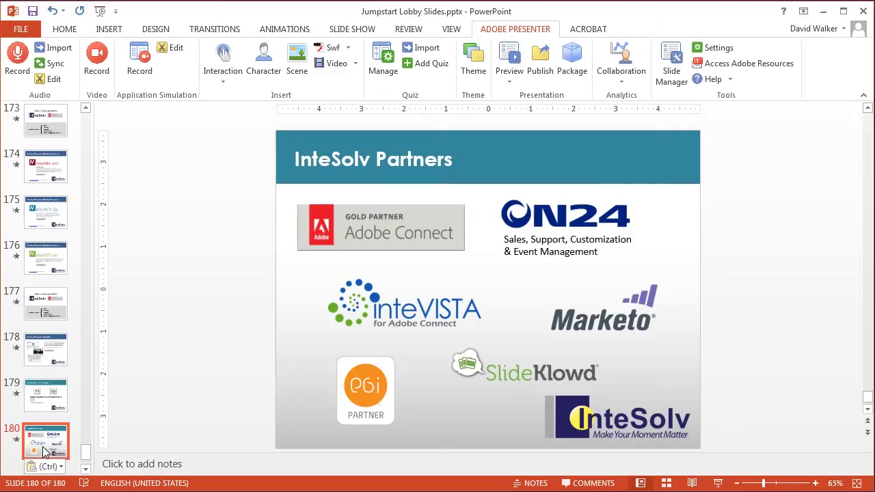
# Add a text box reading "Animated text" above the "Today's training provided by:" heading on slide 1
pyautogui.moveTo(87, 455); pyautogui.dragTo(93, 113)
pyautogui.click(55, 131)
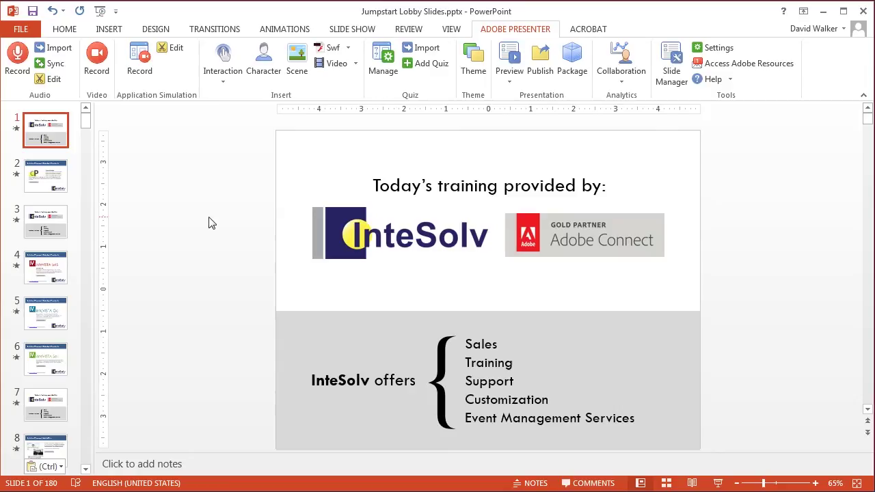
pyautogui.click(73, 34)
pyautogui.click(528, 49)
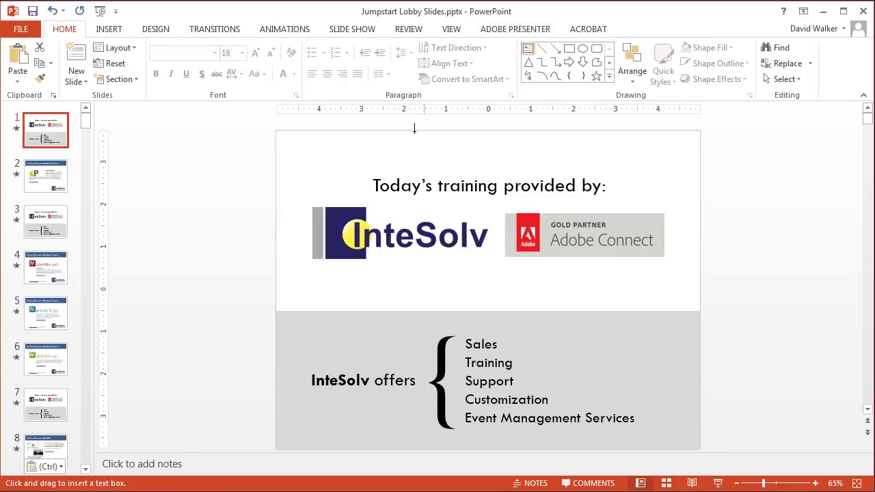
pyautogui.moveTo(401, 155); pyautogui.dragTo(552, 165)
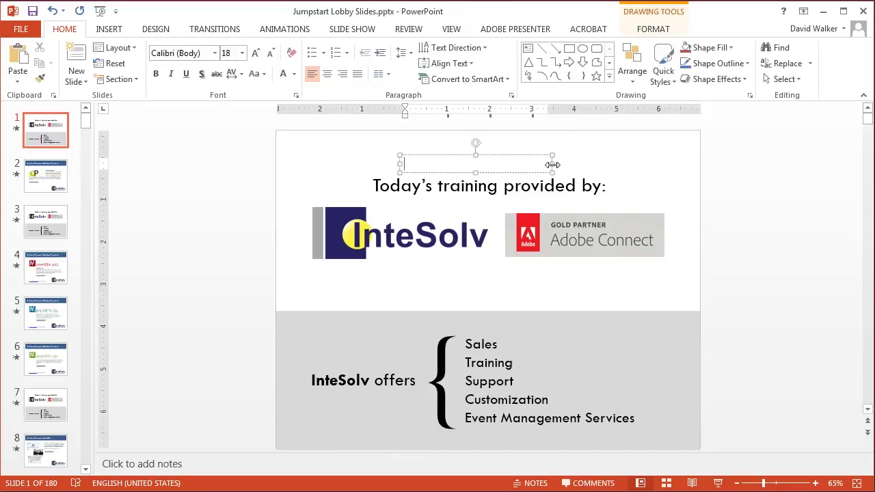
pyautogui.write('an')
pyautogui.write('ated text')
pyautogui.click(512, 169)
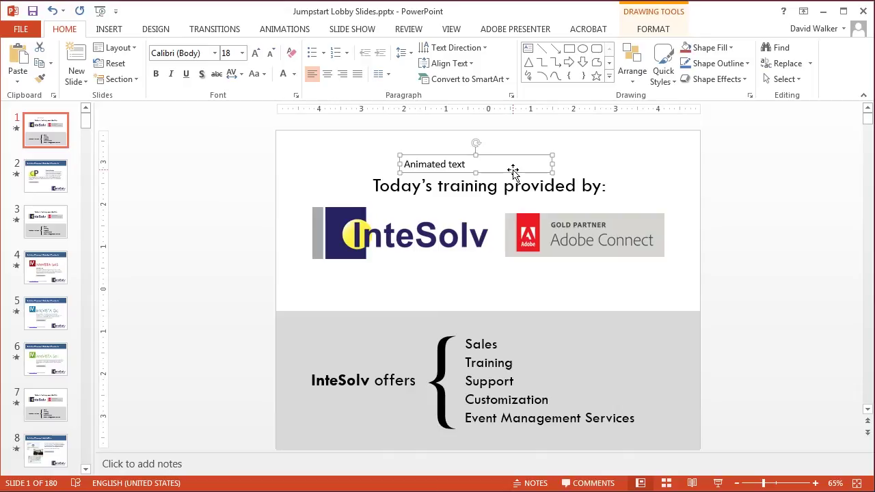
# Apply a Fade entrance animation to the "Animated text" box, starting After Previous with a duration of 4 seconds
pyautogui.click(283, 30)
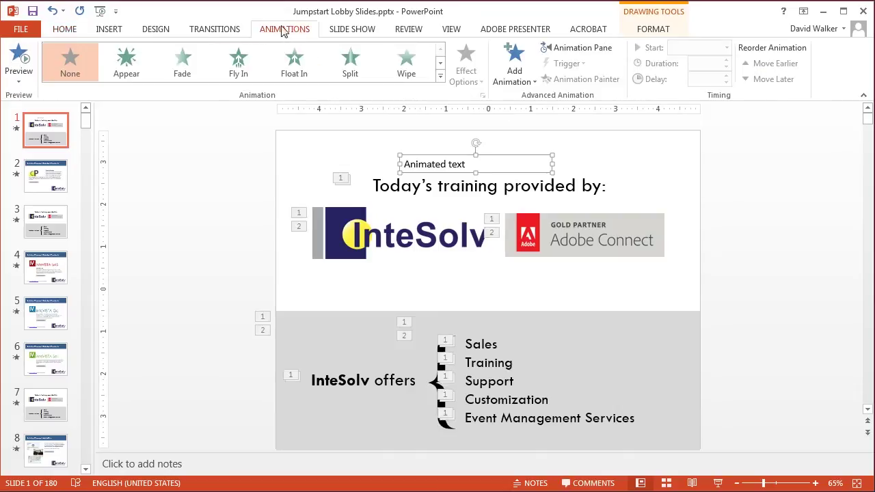
pyautogui.click(185, 59)
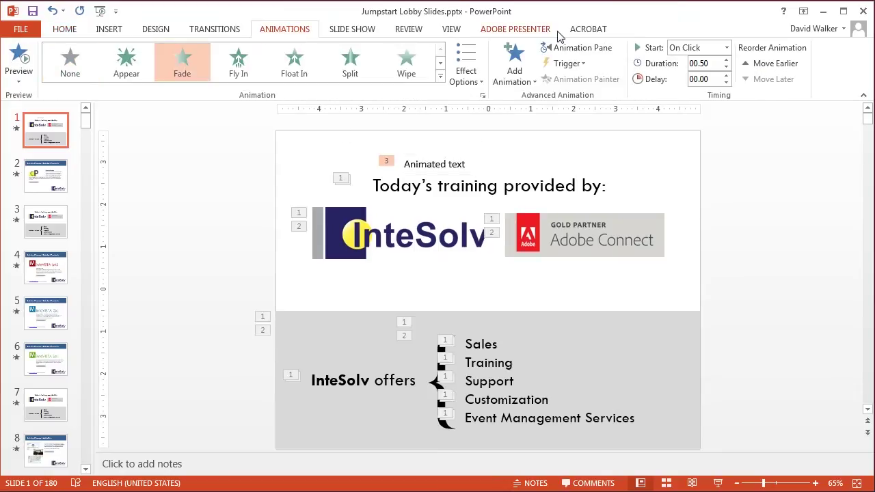
pyautogui.click(590, 48)
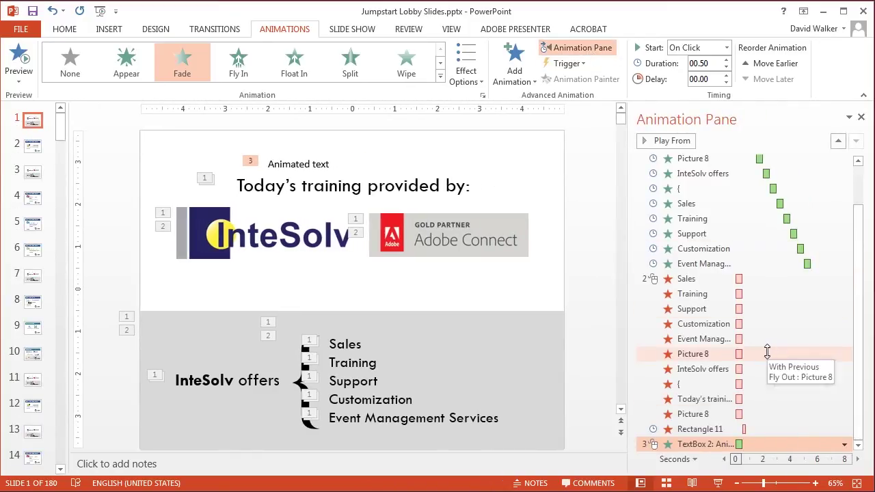
pyautogui.doubleClick(705, 446)
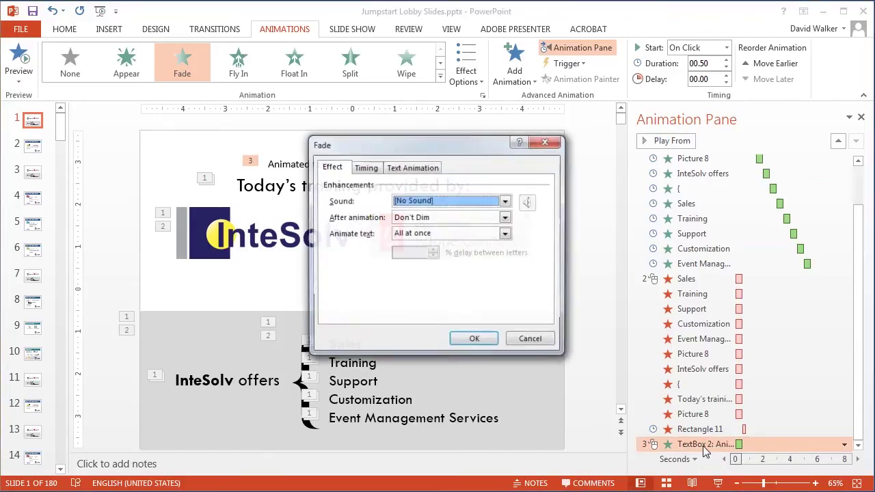
pyautogui.click(367, 167)
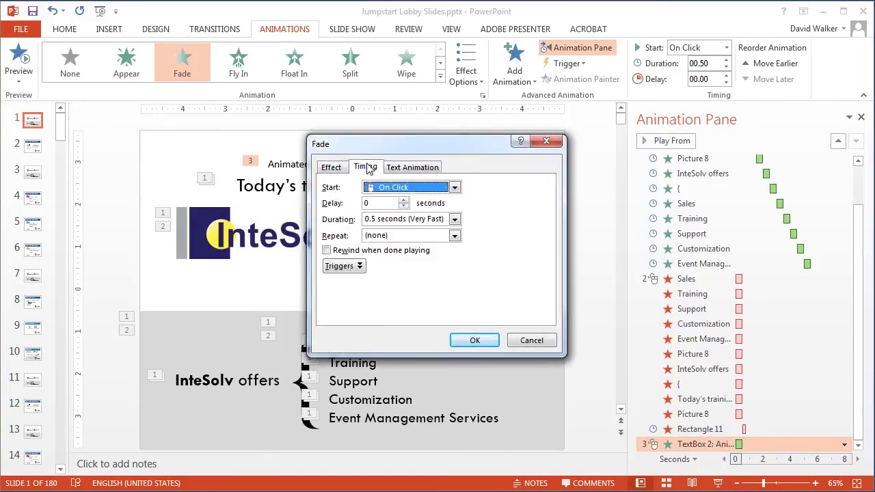
pyautogui.click(398, 220)
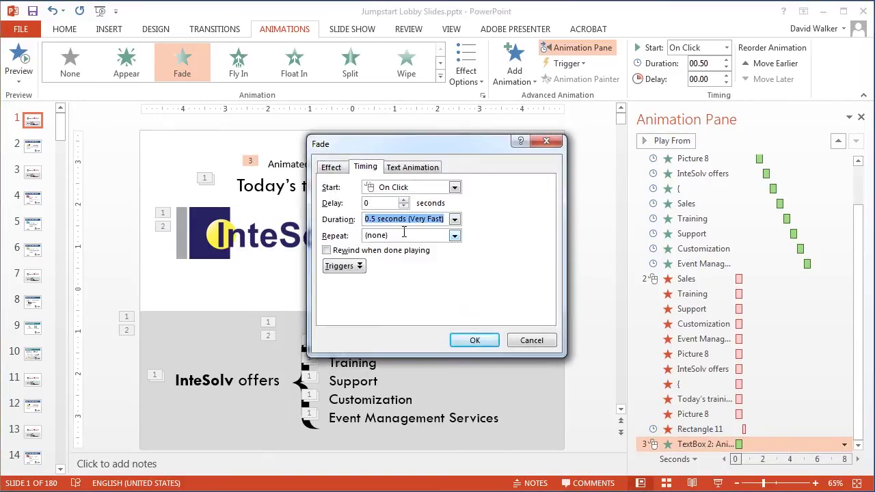
pyautogui.write('4')
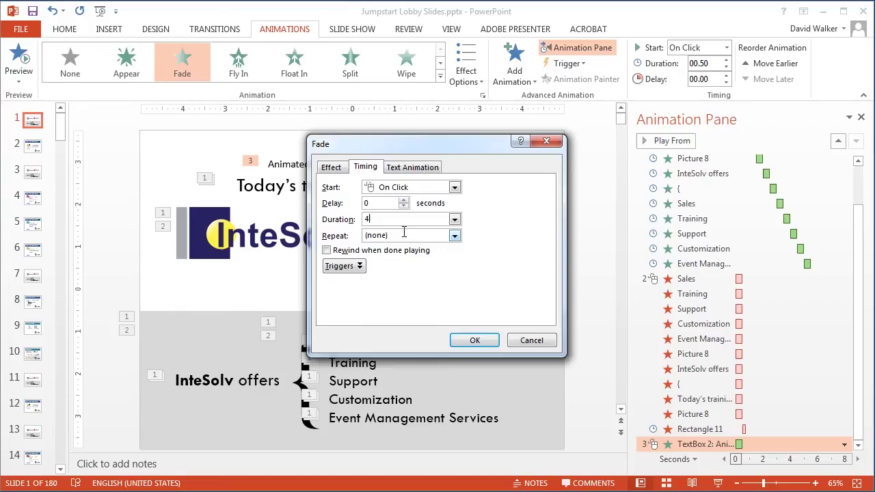
pyautogui.click(454, 187)
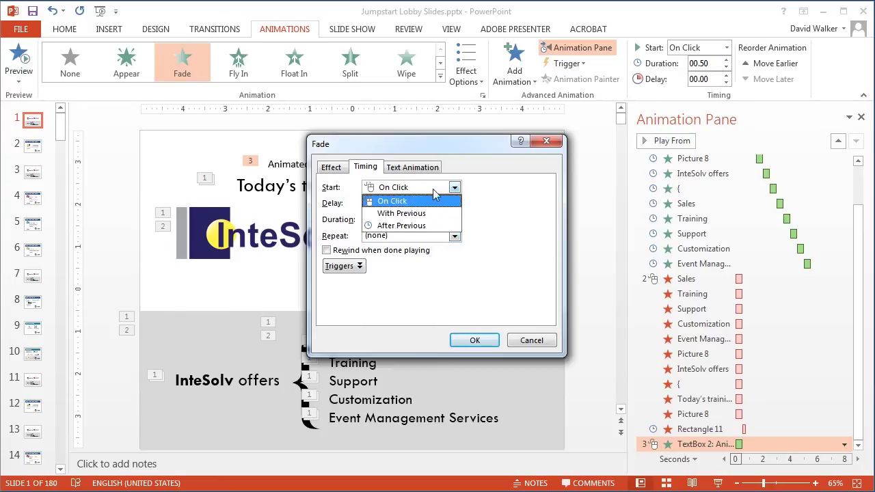
pyautogui.click(408, 226)
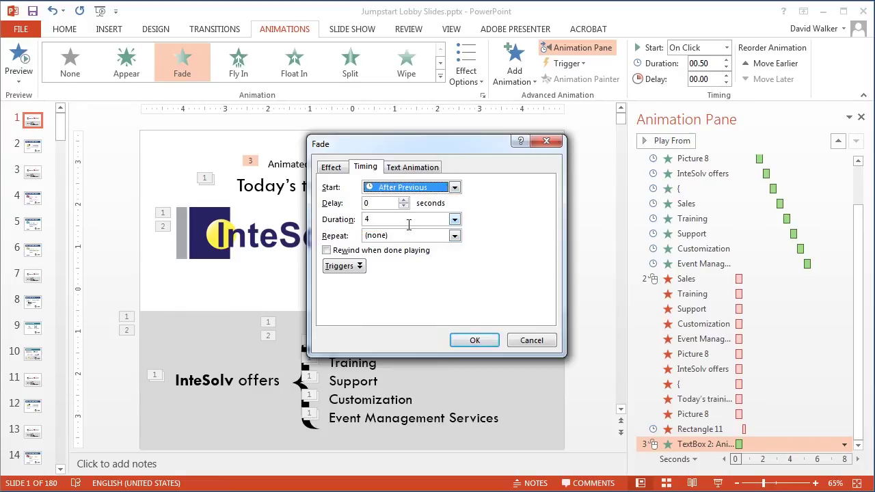
pyautogui.click(474, 344)
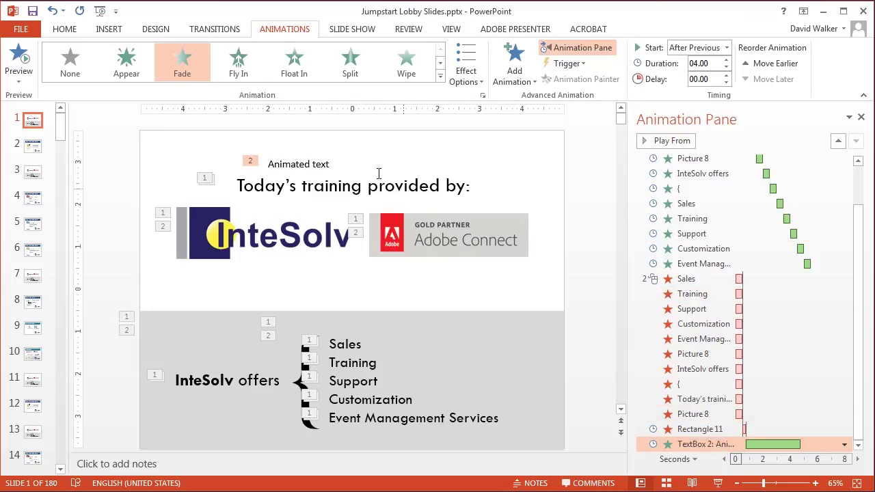
# Make the "Animated text" white and move its Fade animation directly after the Event Management Services entrance, before the Sales exit
pyautogui.click(319, 170)
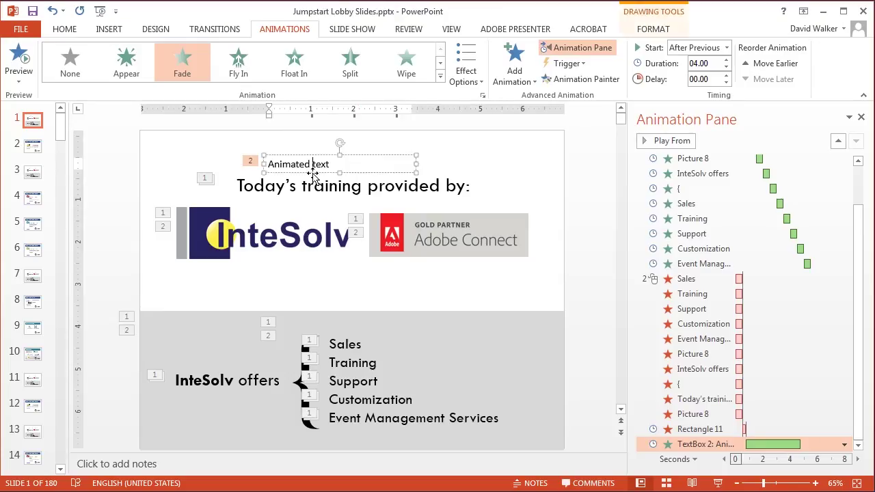
pyautogui.click(65, 29)
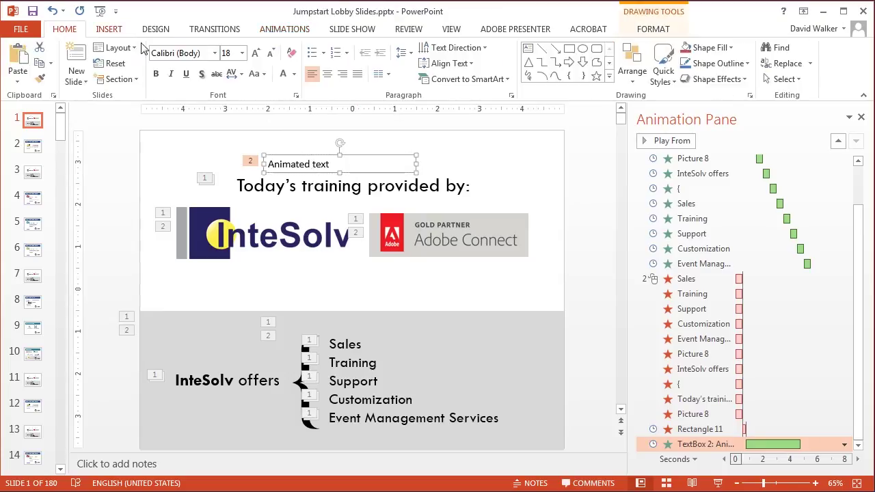
pyautogui.click(287, 75)
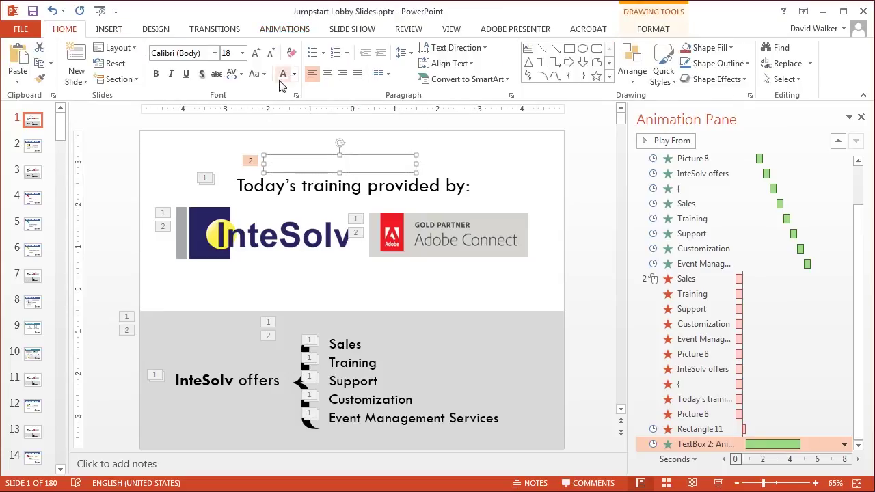
pyautogui.click(600, 235)
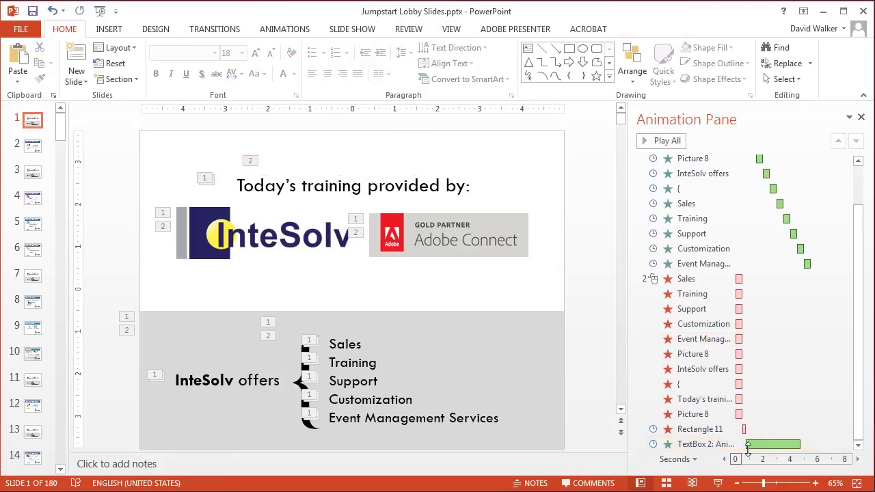
pyautogui.moveTo(717, 439); pyautogui.dragTo(704, 268)
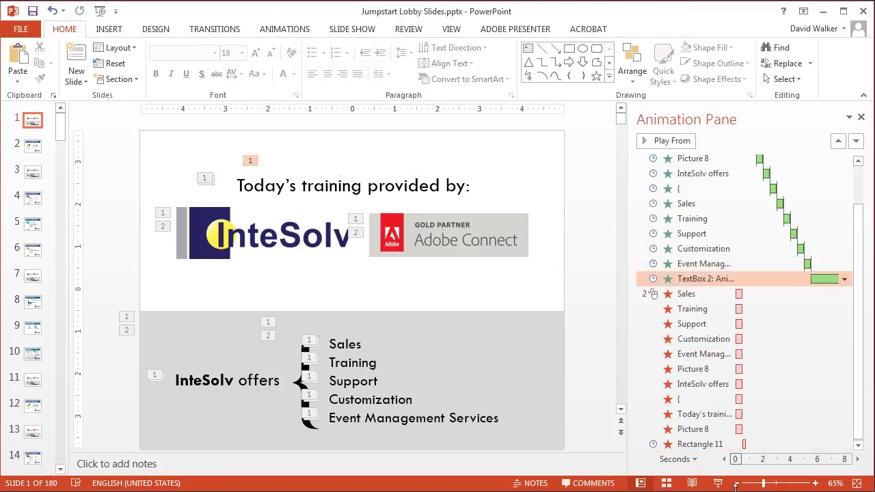